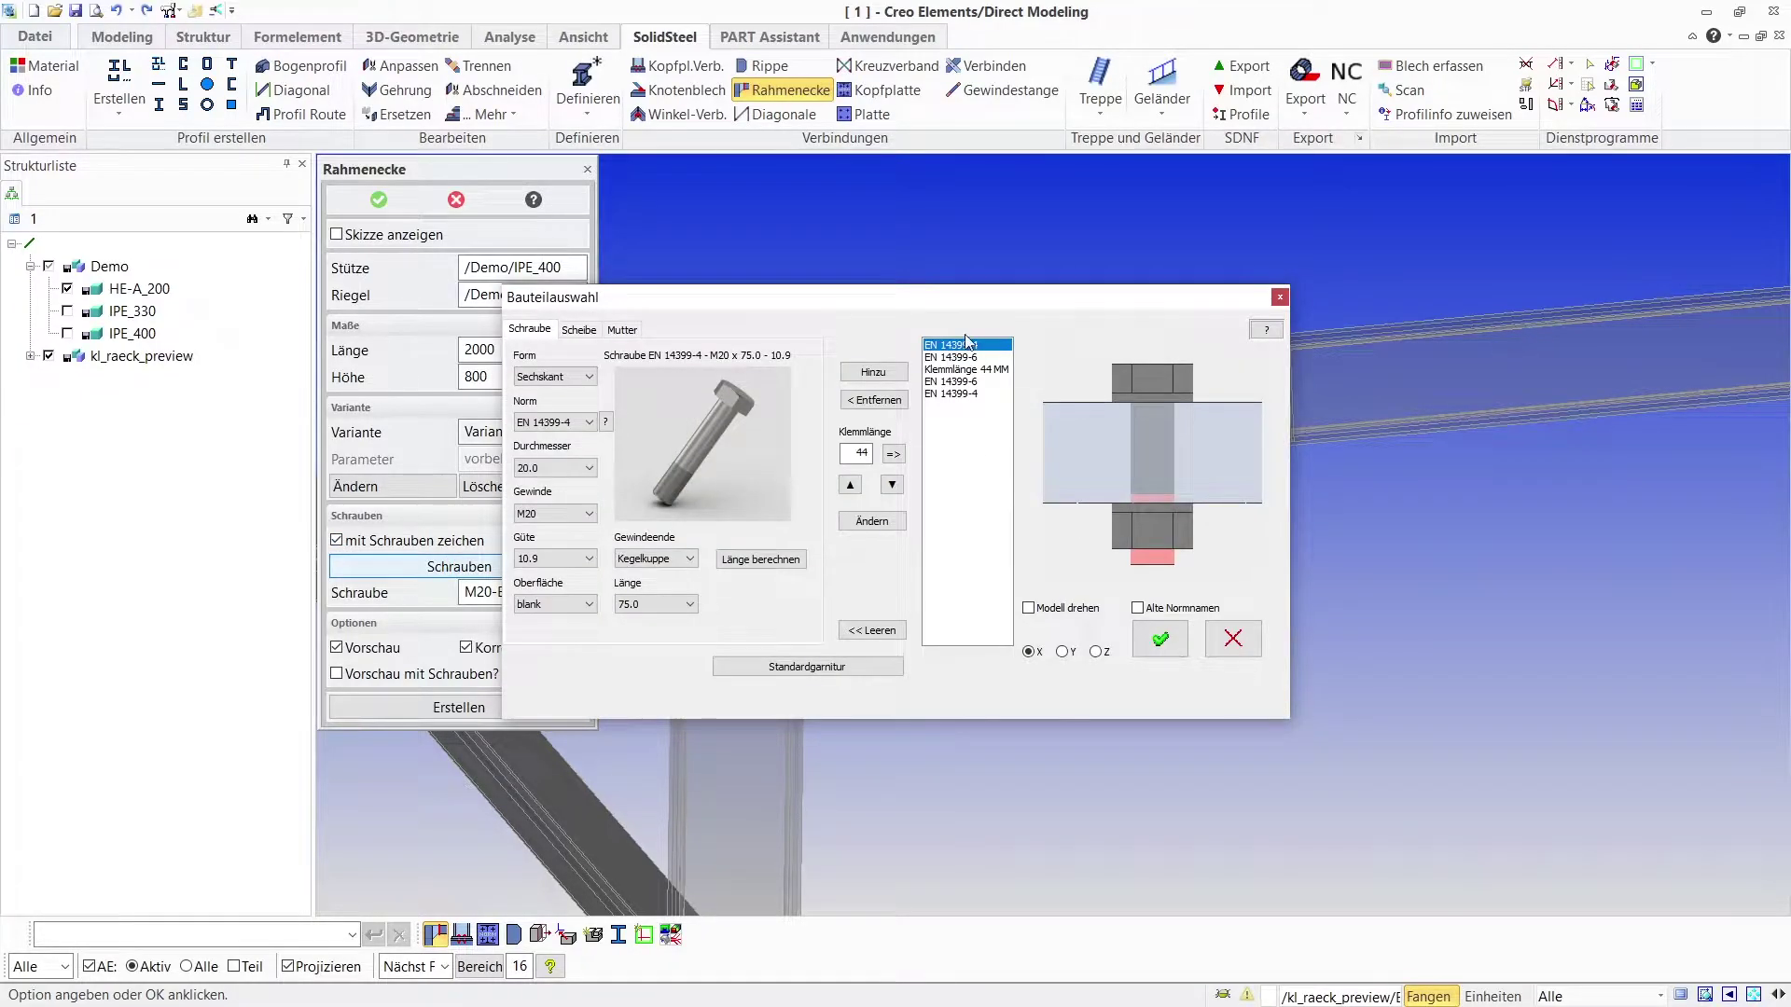
# - Clear the bolt set list and add an M24 EN 14399-4 bolt
pyautogui.click(893, 634)
pyautogui.click(572, 422)
pyautogui.click(625, 473)
pyautogui.click(589, 469)
pyautogui.click(586, 534)
pyautogui.click(881, 373)
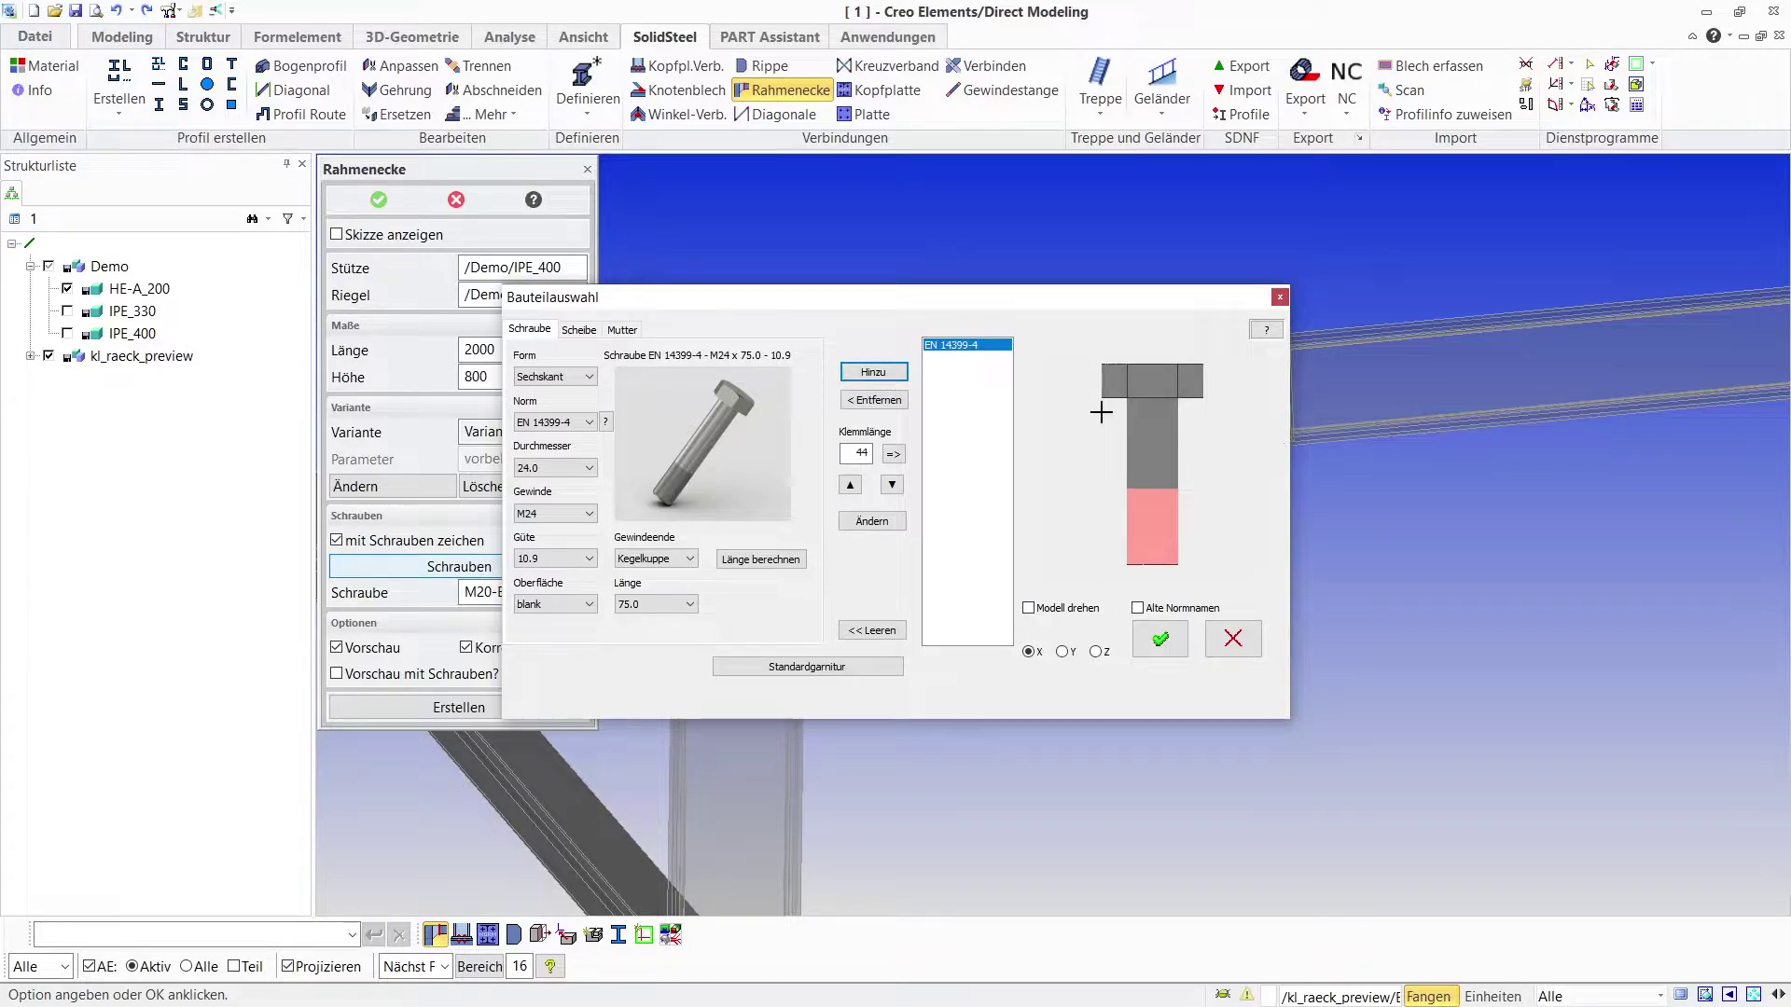
# - Check the washer and nut options, fill in the standard M24 set, and confirm it
pyautogui.click(598, 333)
pyautogui.click(623, 330)
pyautogui.click(544, 333)
pyautogui.click(843, 664)
pyautogui.click(1159, 639)
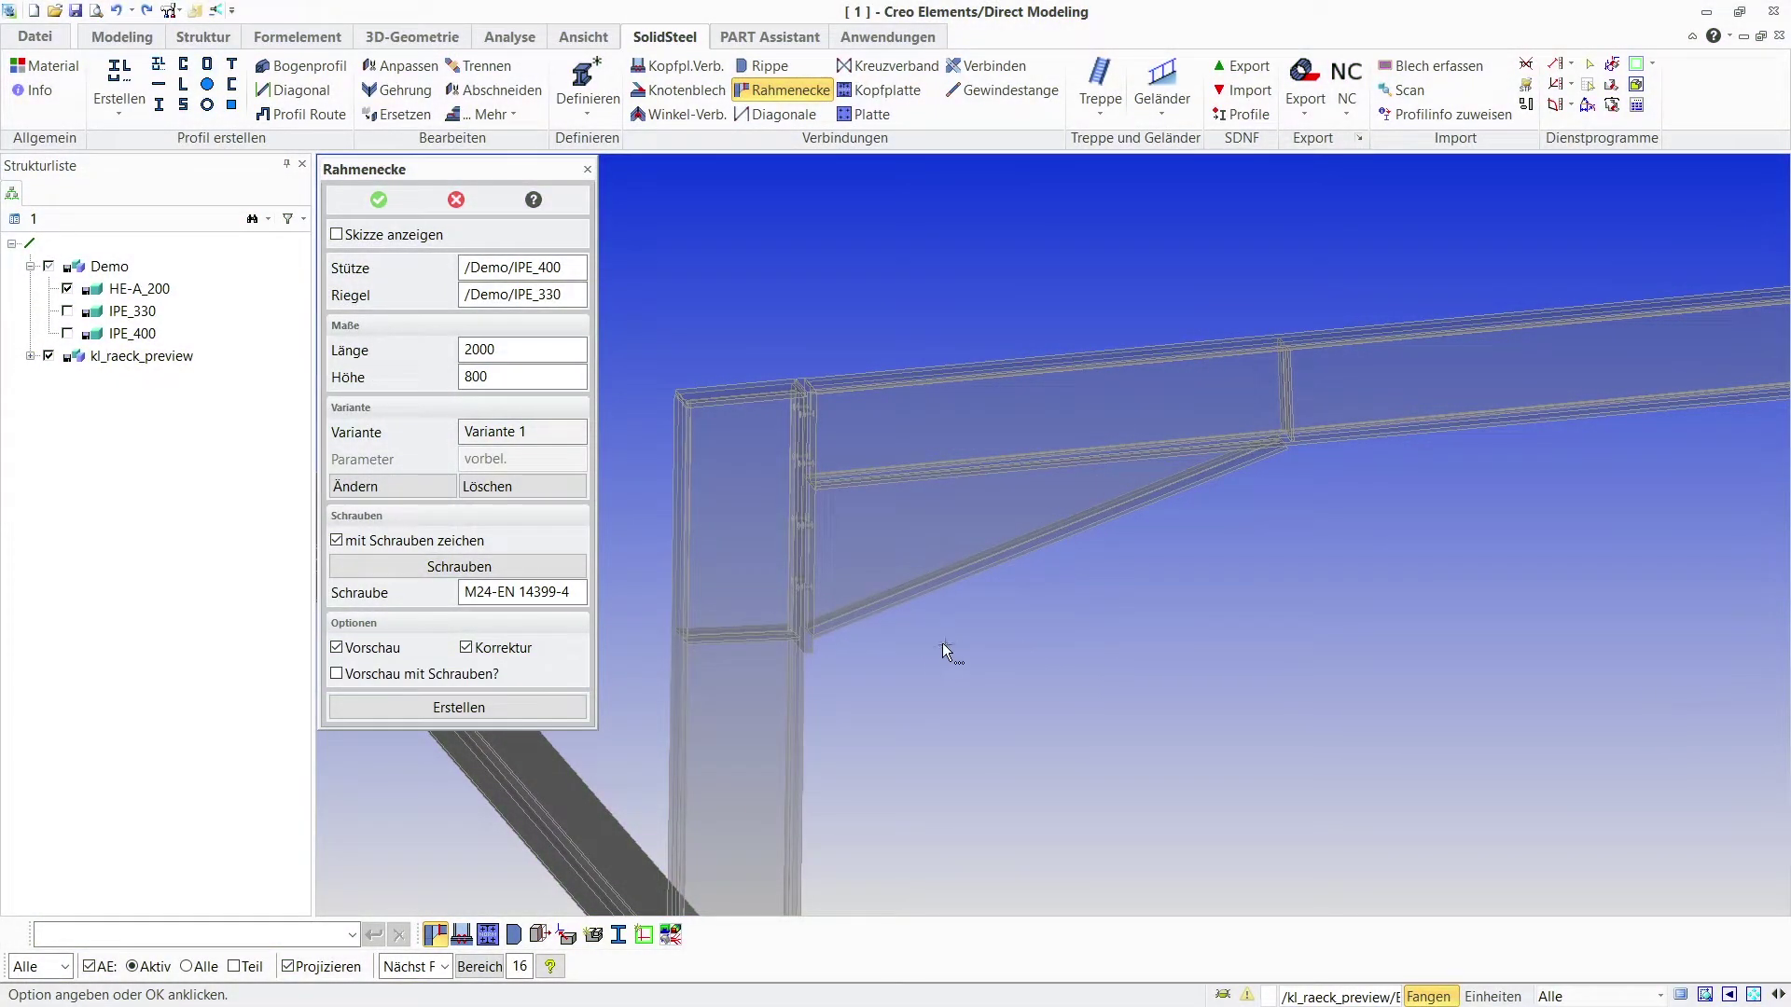
# - Create the column-beam frame corner with M24 bolts and rotate the view to inspect it
pyautogui.click(363, 201)
pyautogui.moveTo(364, 205); pyautogui.dragTo(1422, 368, button='middle')
# - Join the HE-A 200 beam to the IPE 400 web with an end plate, removing the beam's protruding part
pyautogui.click(683, 67)
pyautogui.click(1094, 356)
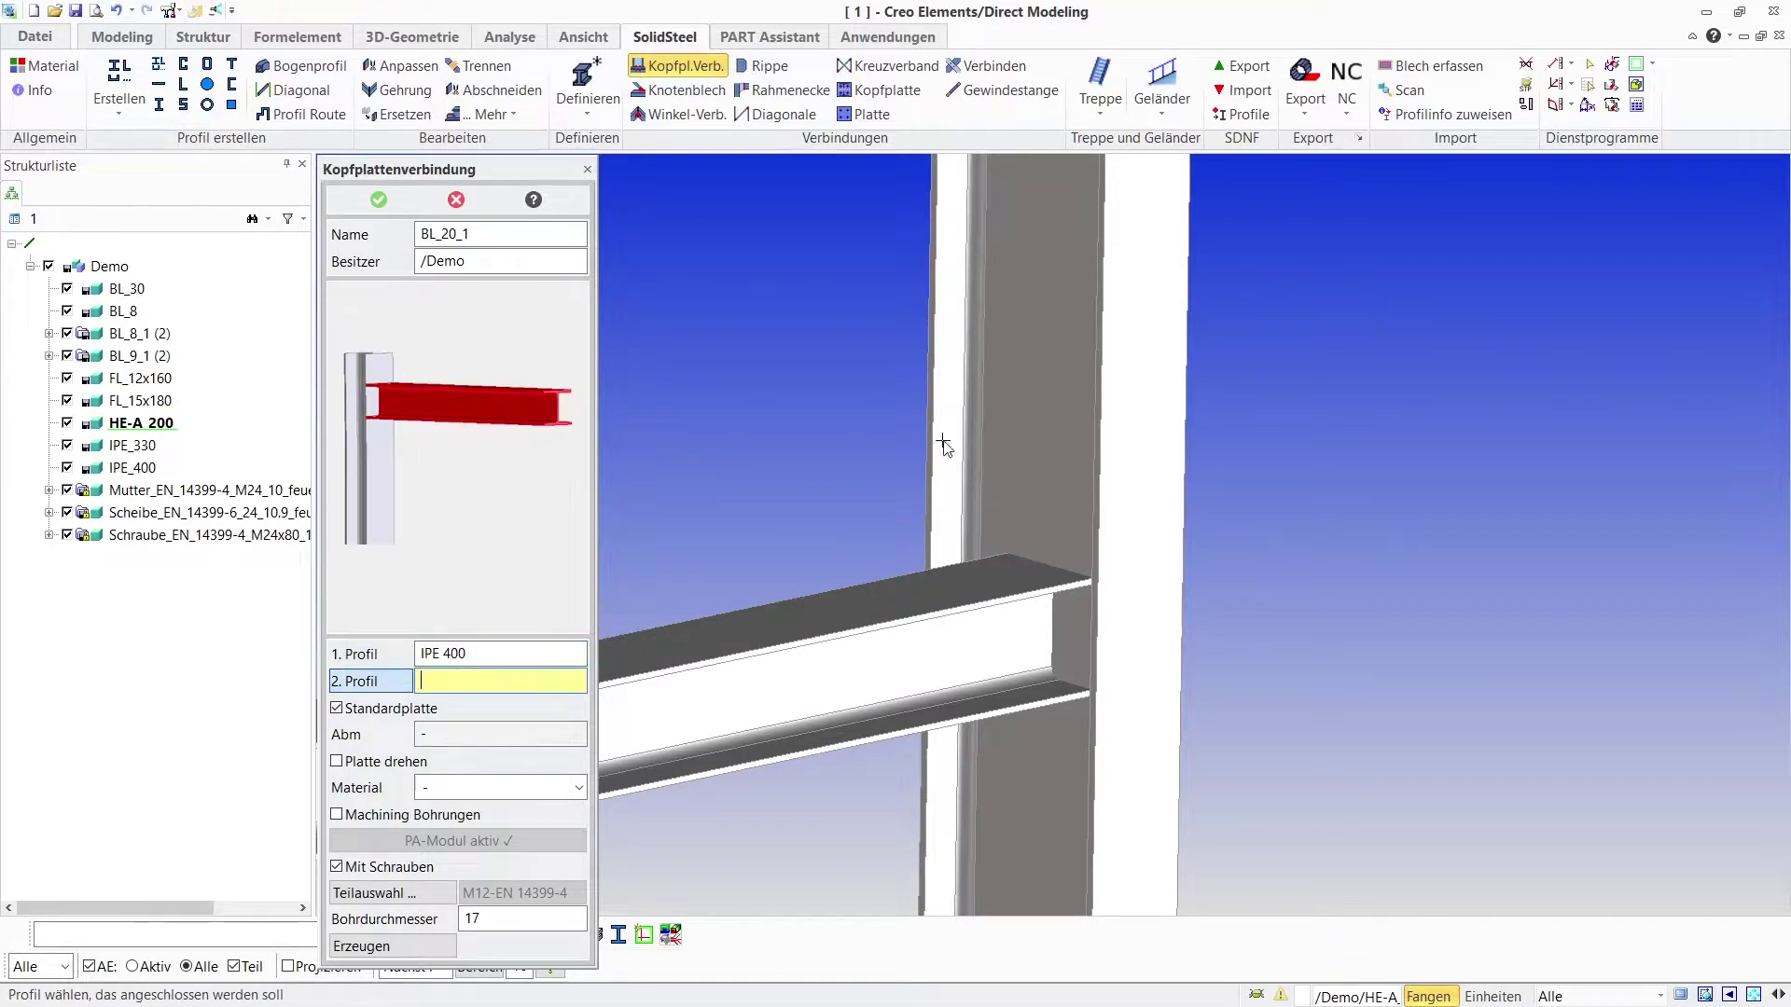
pyautogui.click(705, 713)
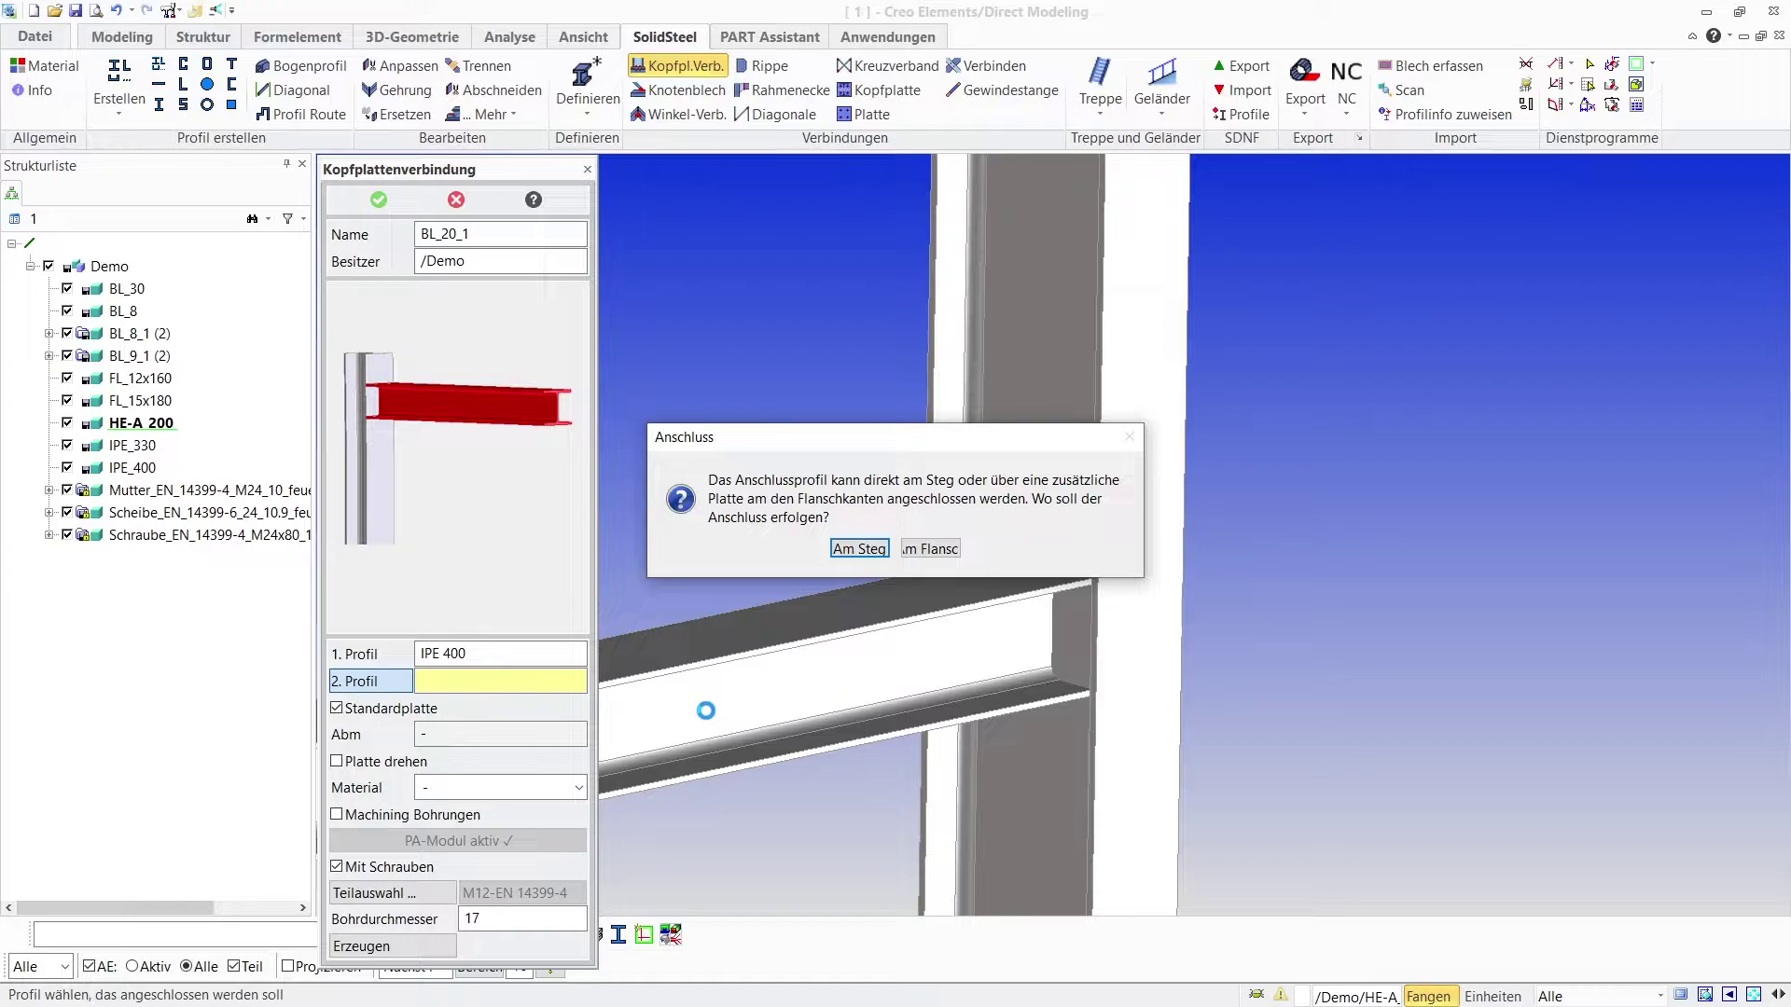
pyautogui.click(859, 550)
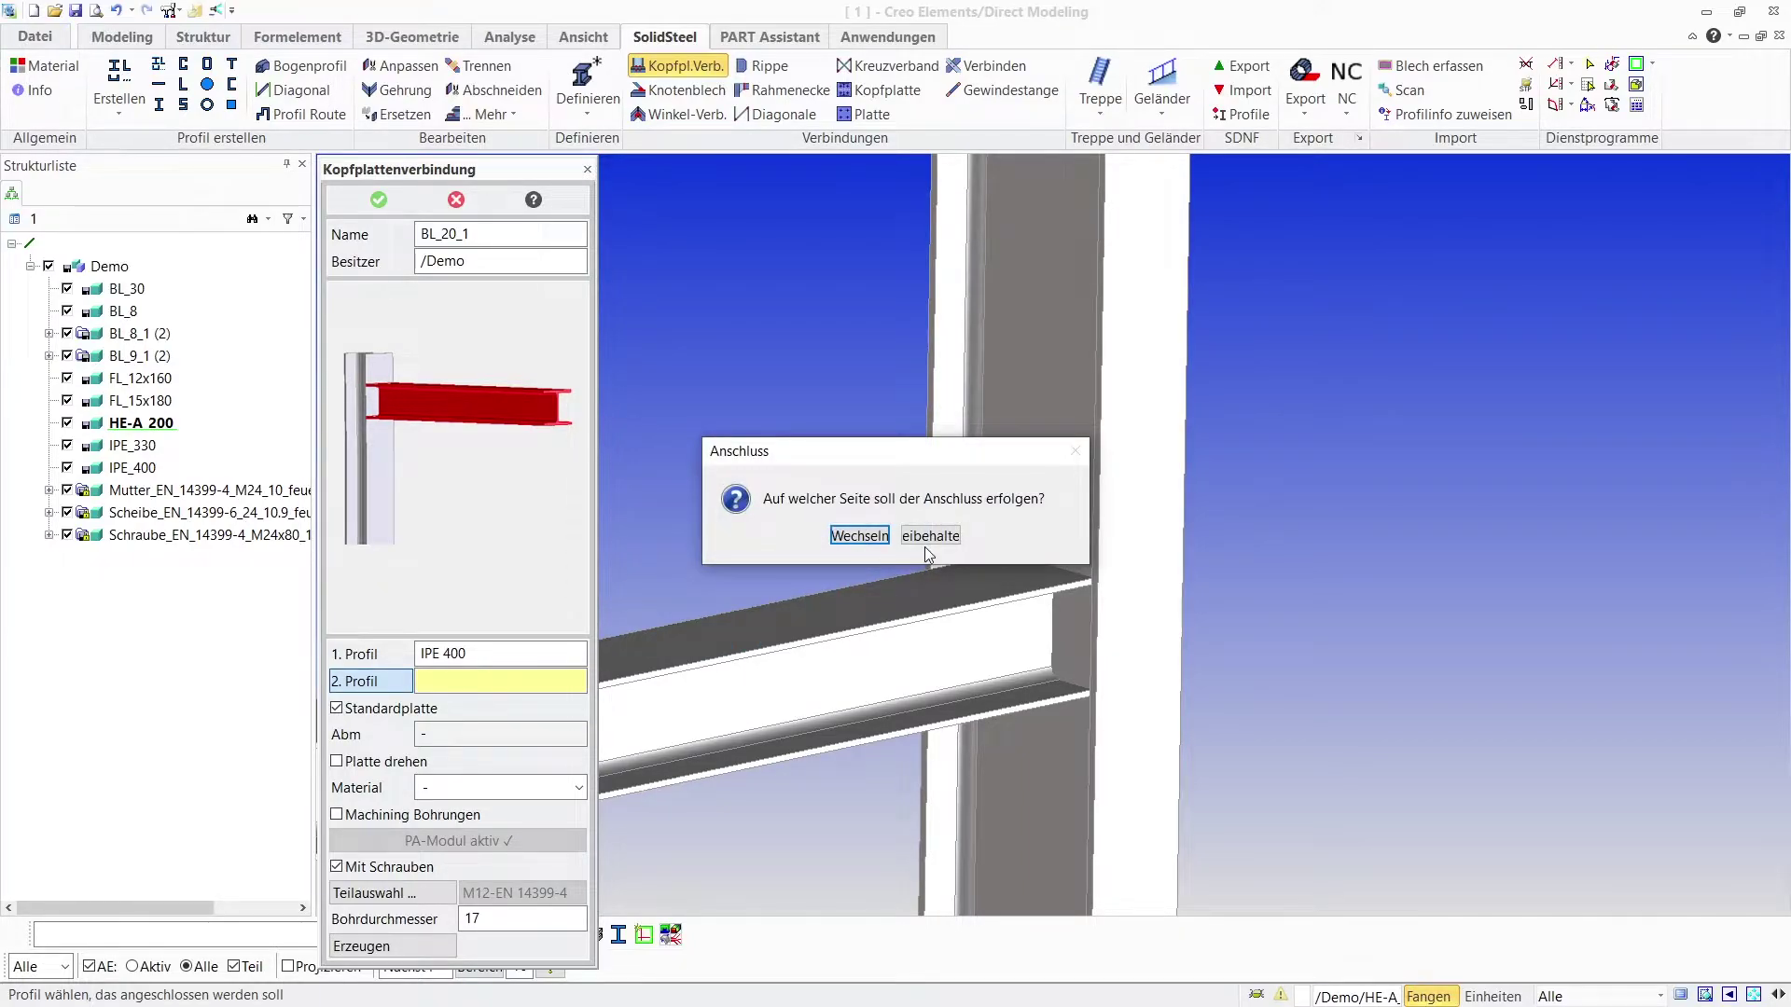
pyautogui.click(926, 545)
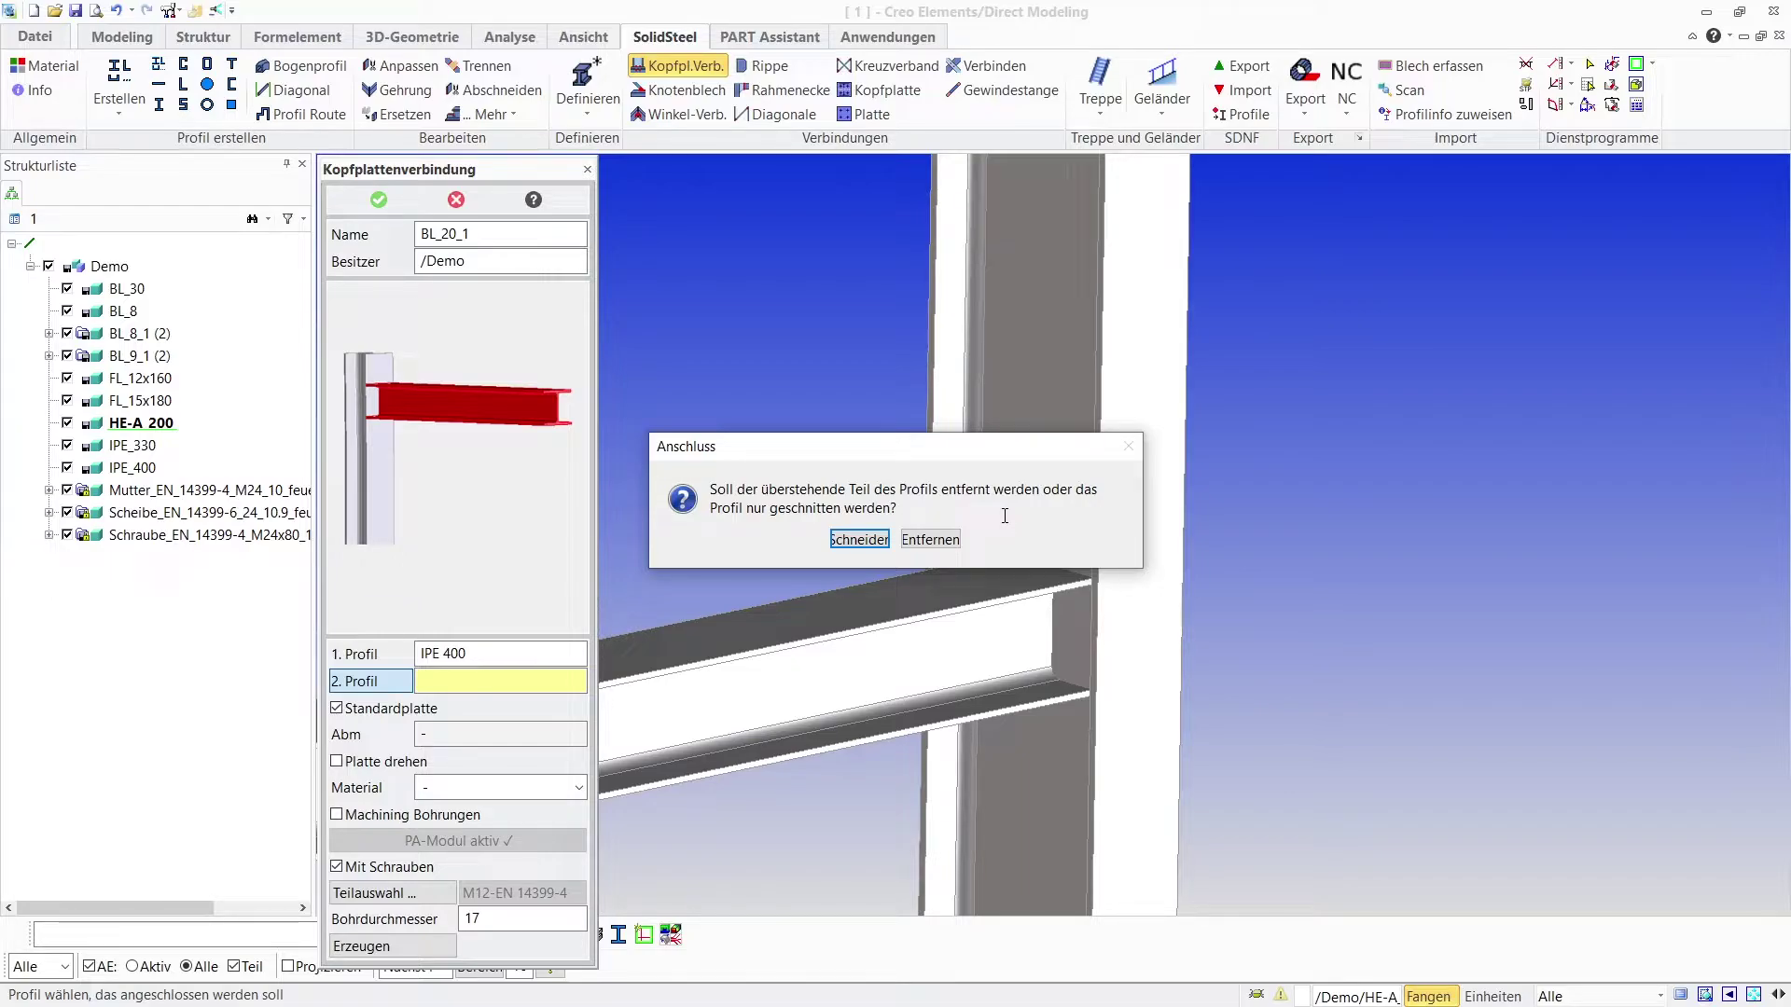
pyautogui.click(930, 541)
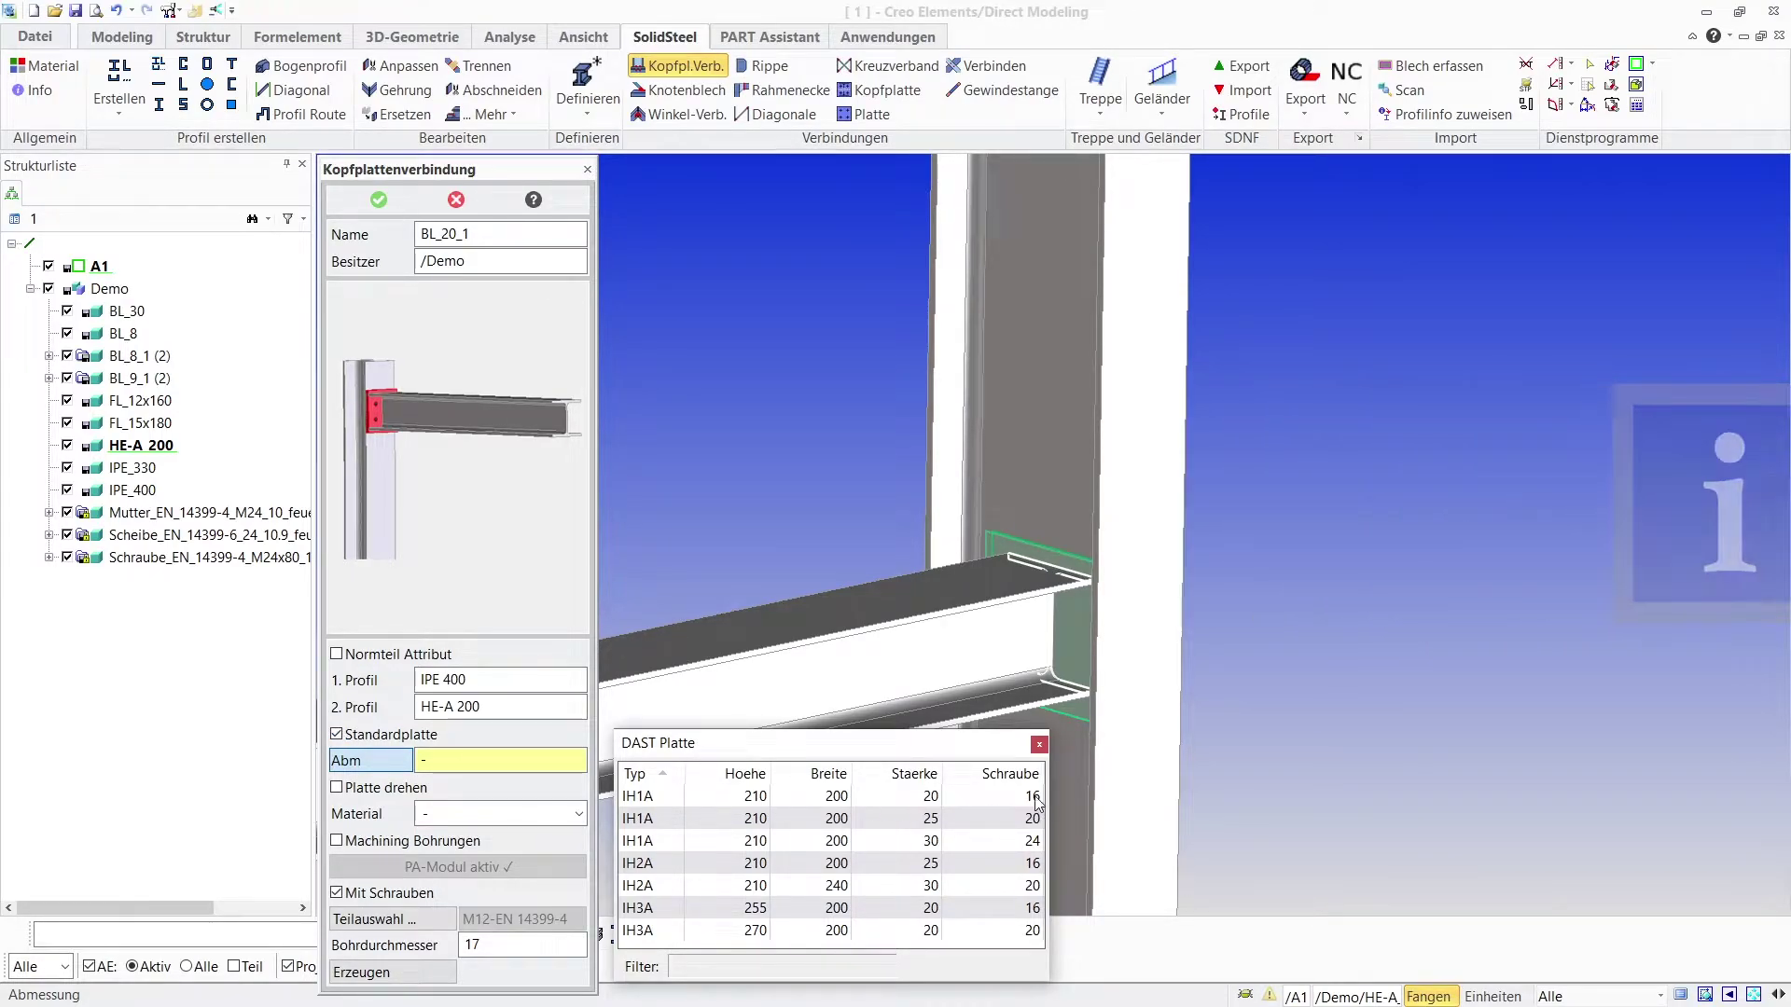
# - Apply the IH1A 210/200/20/16 plate and orbit to see its four M16 bolts
pyautogui.click(992, 803)
pyautogui.click(385, 188)
pyautogui.scroll(3, 846, 503)
pyautogui.moveTo(846, 504); pyautogui.dragTo(1266, 410, button='middle')
# - Place the first 10 mm rib on the column web with chamfered corners, extruded in +W
pyautogui.click(770, 68)
pyautogui.click(959, 544)
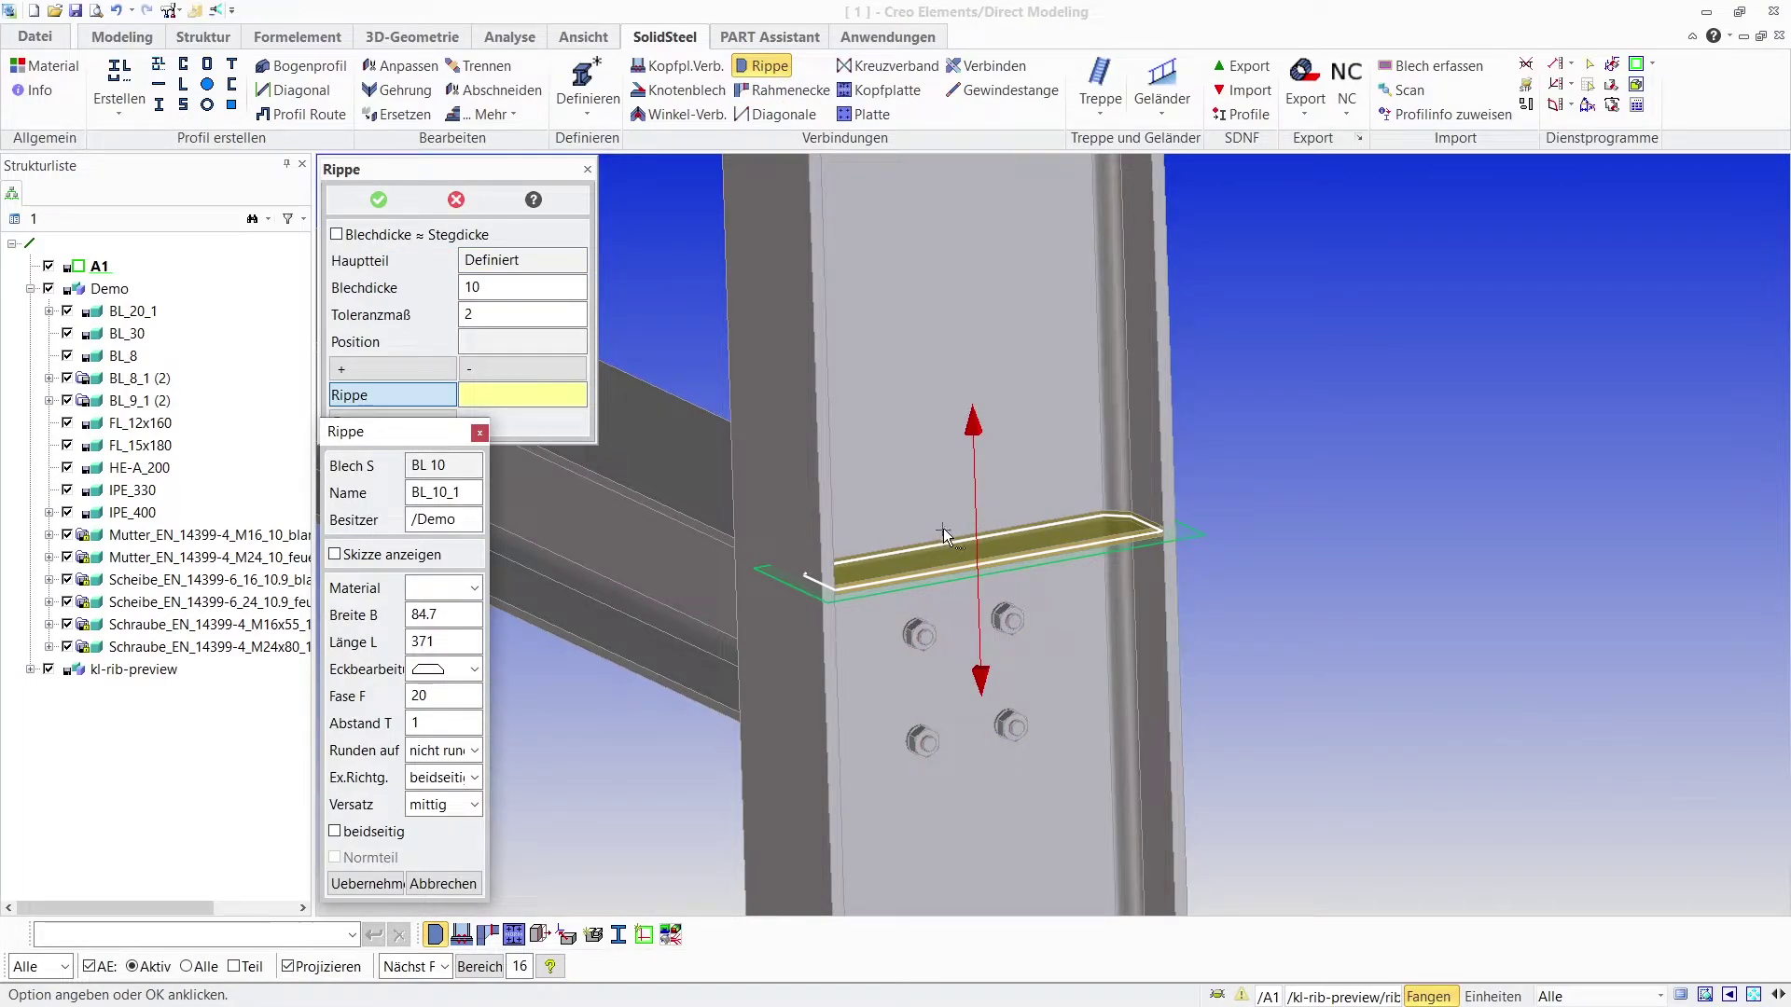
pyautogui.click(475, 669)
pyautogui.click(477, 695)
pyautogui.click(474, 778)
pyautogui.click(461, 824)
pyautogui.click(392, 884)
pyautogui.moveTo(1082, 417); pyautogui.dragTo(811, 485)
pyautogui.click(396, 424)
# - Create the second rib with its corner shape set, then rotate around the connection
pyautogui.click(477, 670)
pyautogui.click(438, 780)
pyautogui.middleClick(1212, 765)
pyautogui.click(378, 199)
pyautogui.moveTo(575, 245); pyautogui.dragTo(1442, 479, button='middle')
# - Start a BL_35x180 S235 plate referenced to the column flange face, then activate the kuerzen field
pyautogui.scroll(-10, 1440, 479)
pyautogui.scroll(-8, 1434, 480)
pyautogui.scroll(3, 1435, 479)
pyautogui.click(881, 89)
pyautogui.click(392, 403)
pyautogui.click(806, 586)
pyautogui.click(577, 637)
pyautogui.click(577, 483)
pyautogui.click(431, 571)
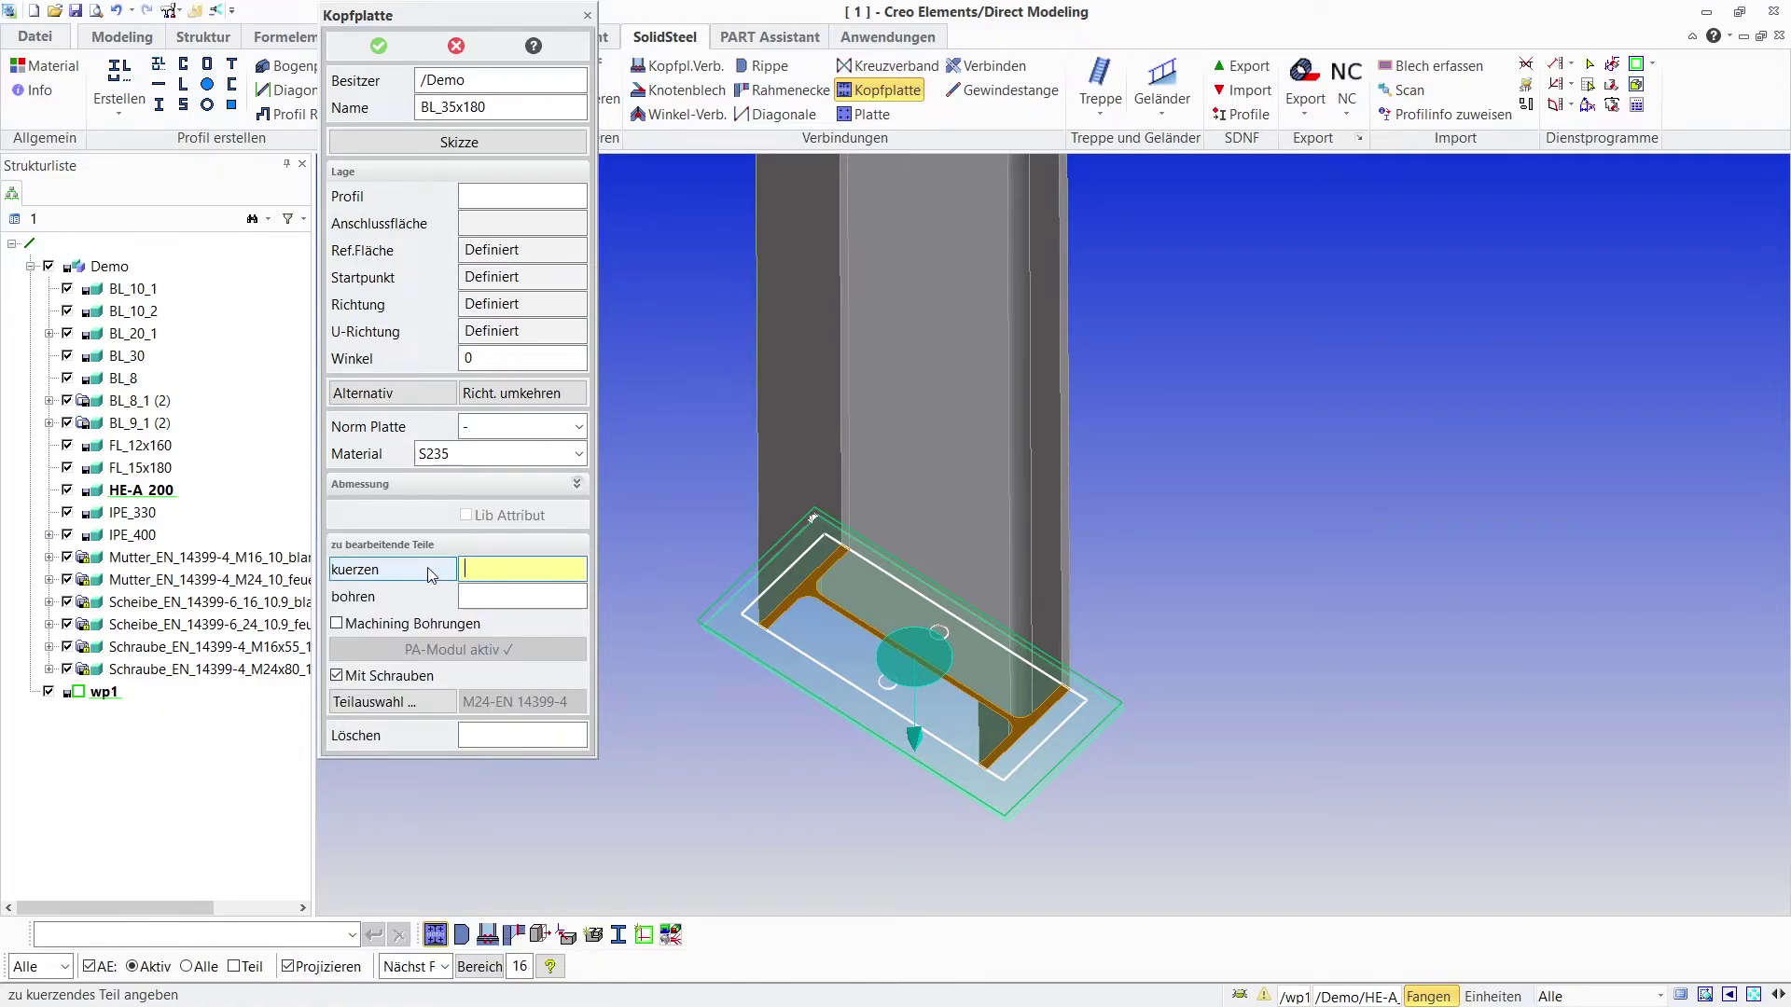